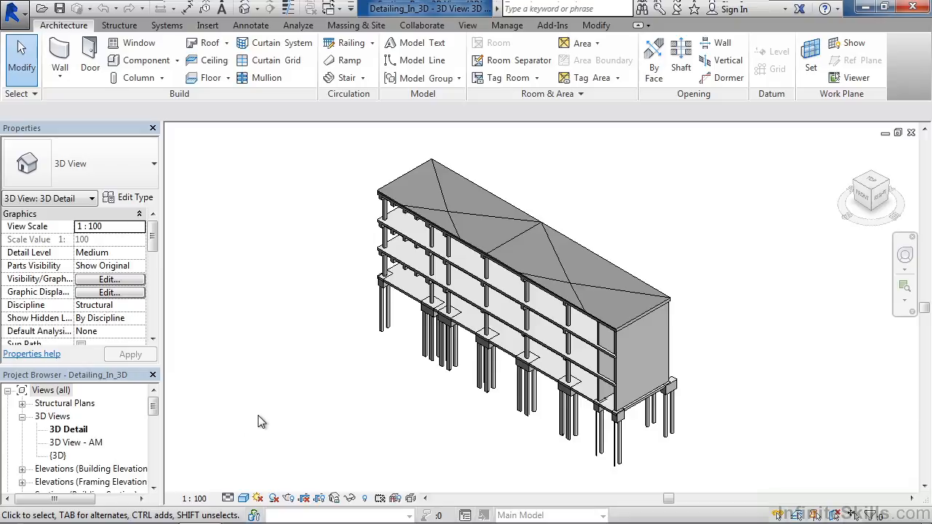
Step: Save the current orientation of the 3D Detail view and lock the view
{"action": "left_click", "coordinate": [334, 499]}
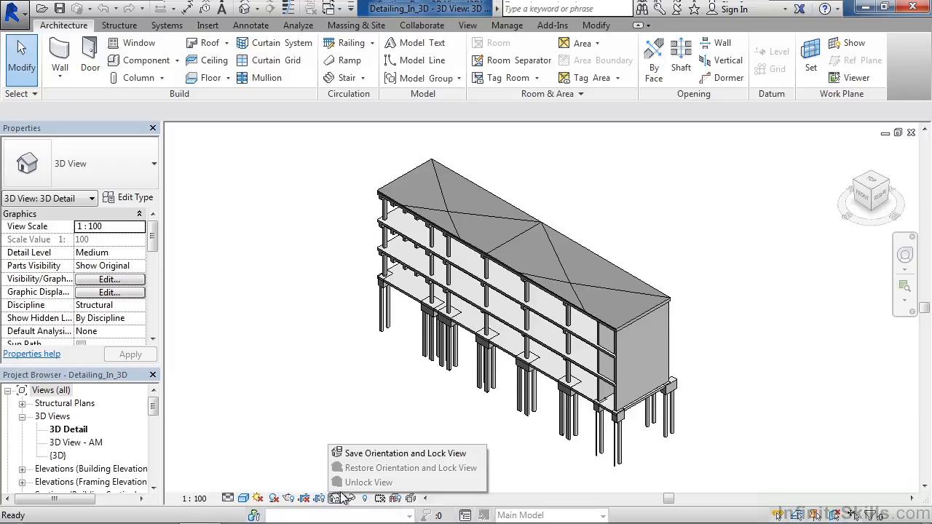
{"action": "left_click", "coordinate": [362, 455]}
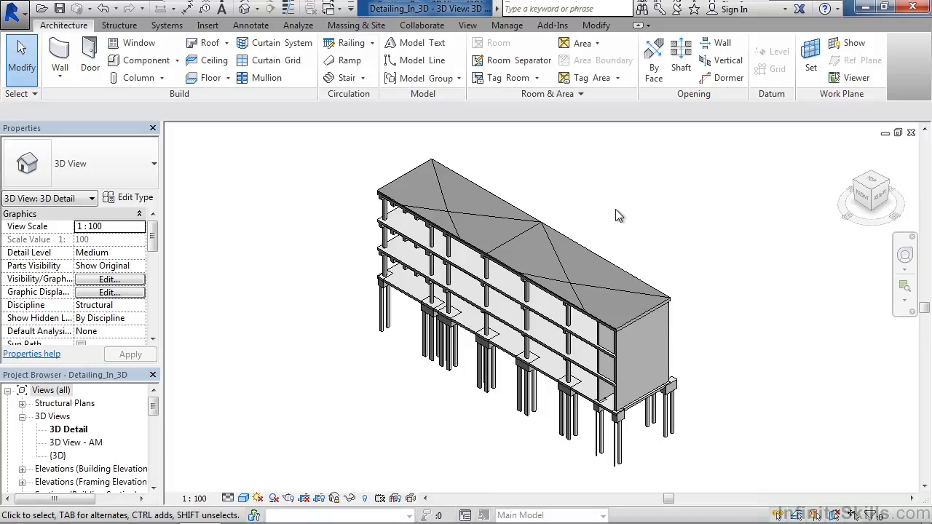
{"action": "mouse_move", "coordinate": [618, 216]}
{"action": "middle_mouse_down"}
{"action": "mouse_move", "coordinate": [661, 214]}
{"action": "mouse_move", "coordinate": [612, 213]}
{"action": "mouse_move", "coordinate": [622, 218]}
{"action": "mouse_move", "coordinate": [604, 225]}
{"action": "middle_mouse_up"}
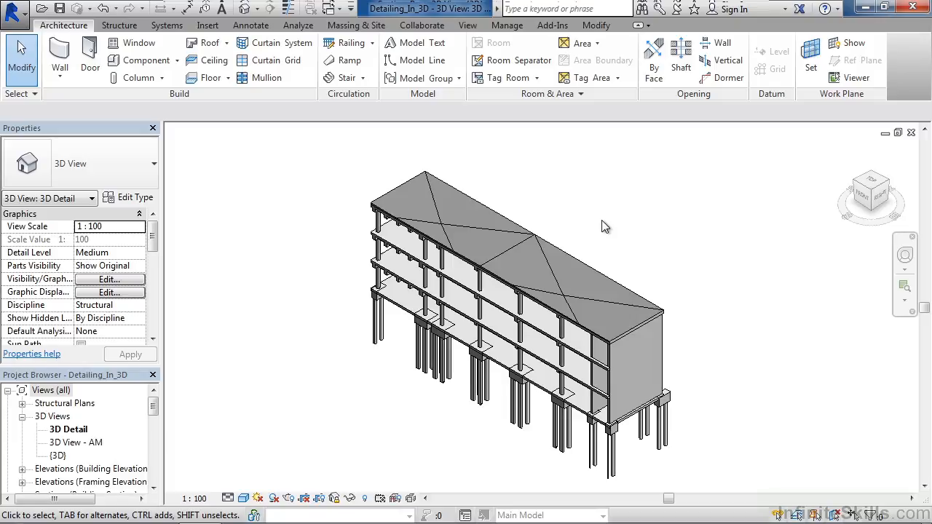
Step: Set up a new text note with a two-segment leader, middle leader attachments and the 1/8" Arial text type
{"action": "left_click", "coordinate": [251, 24]}
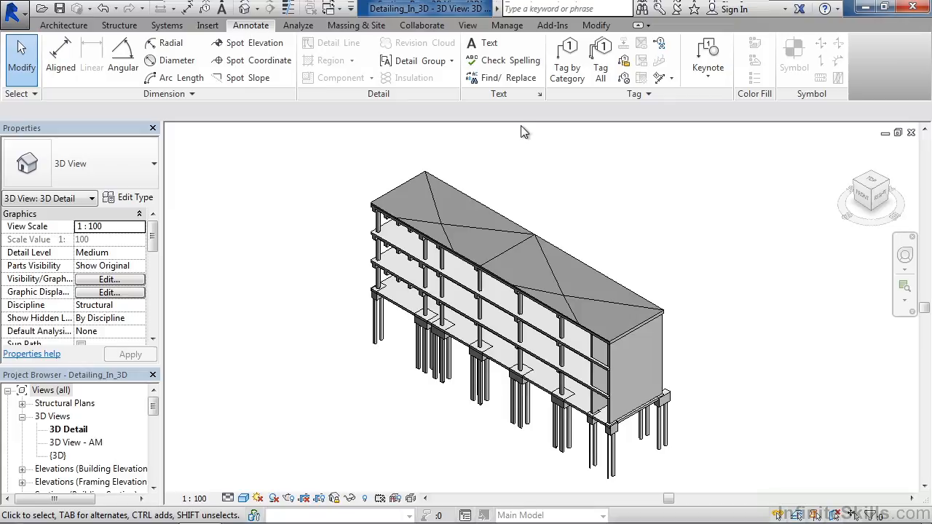
{"action": "left_click", "coordinate": [488, 45]}
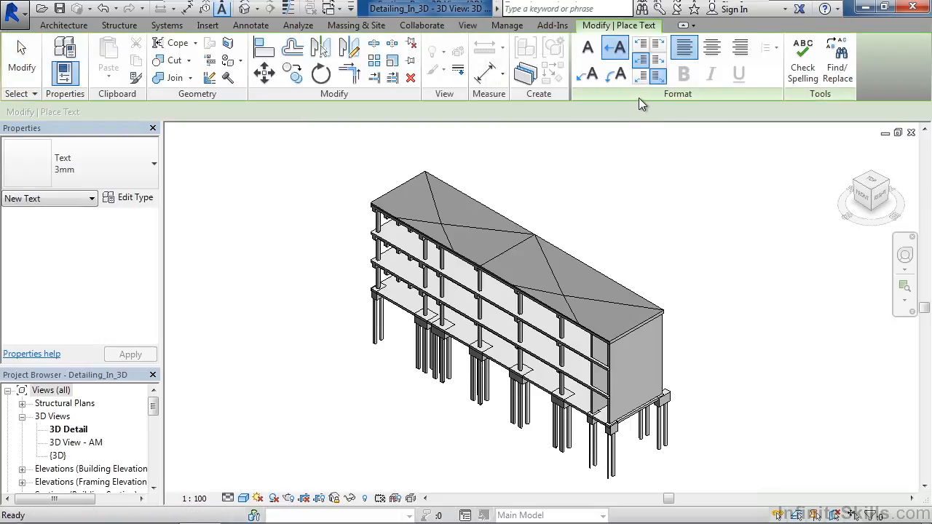
{"action": "left_click", "coordinate": [593, 82]}
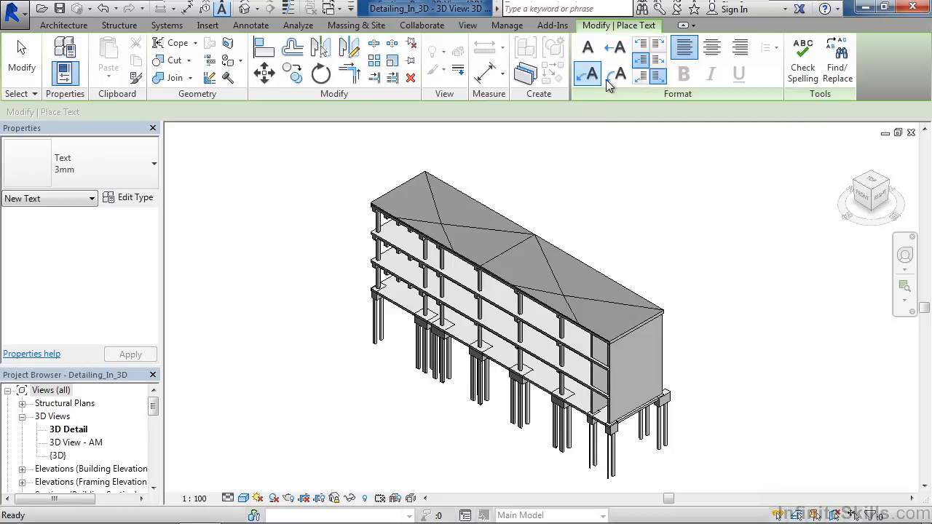
{"action": "left_click", "coordinate": [642, 66]}
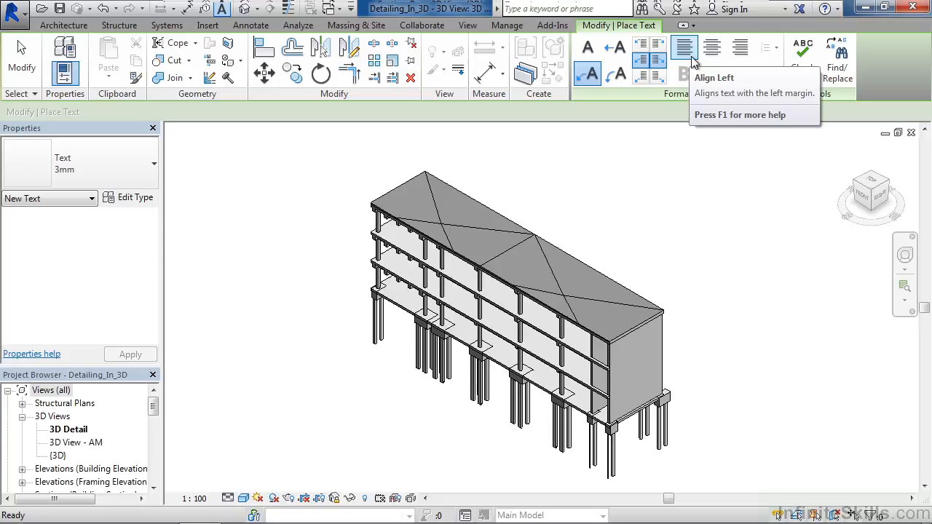
{"action": "left_click", "coordinate": [111, 175]}
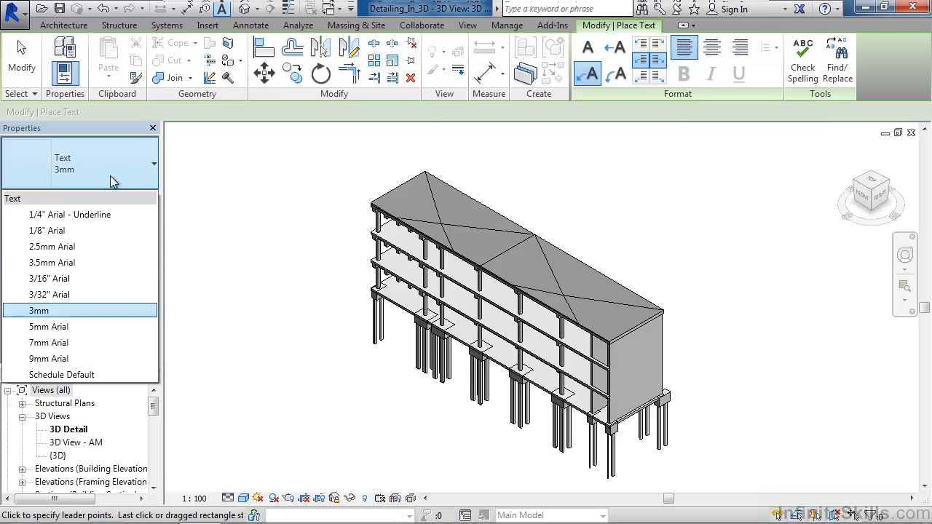
{"action": "left_click", "coordinate": [72, 232]}
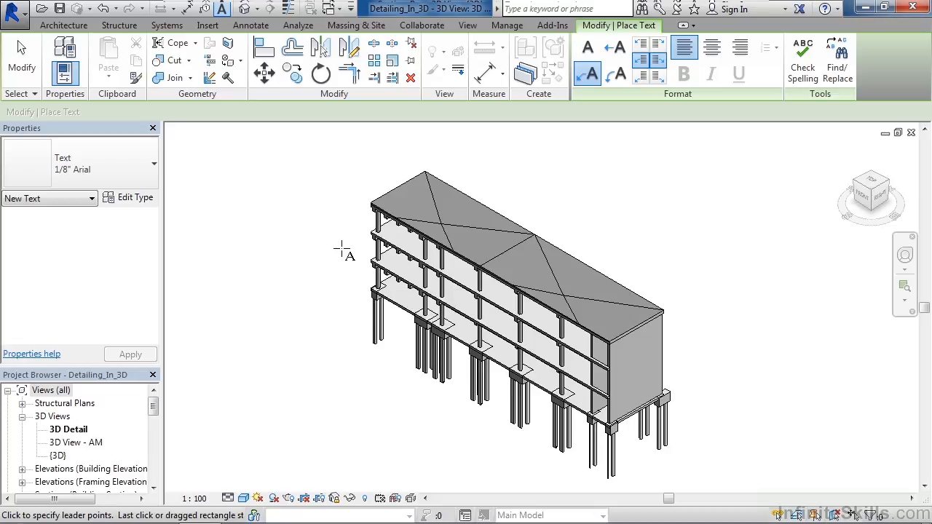
Step: Add the note "COLUMN" beside the building, with its leader pointing to the top-storey corner column
{"action": "scroll", "coordinate": [373, 226], "scroll_direction": "up", "scroll_amount": 3}
{"action": "scroll", "coordinate": [377, 226], "scroll_direction": "up", "scroll_amount": 4}
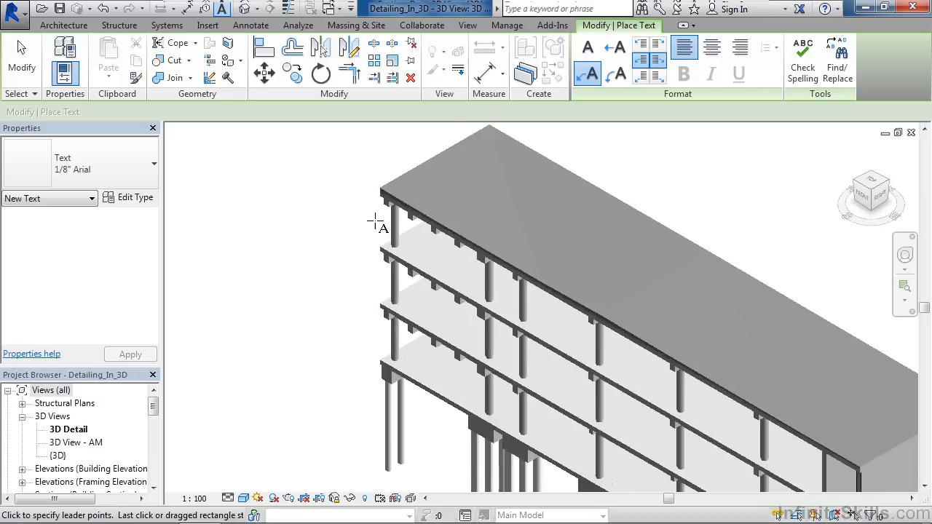
{"action": "middle_click_drag", "start_coordinate": [353, 222], "coordinate": [467, 271]}
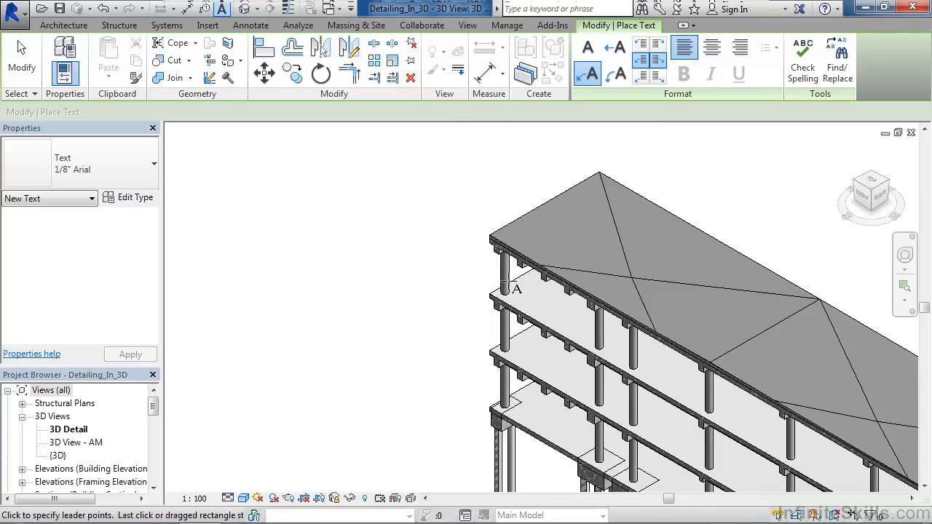
{"action": "left_click", "coordinate": [501, 273]}
{"action": "left_click", "coordinate": [441, 249]}
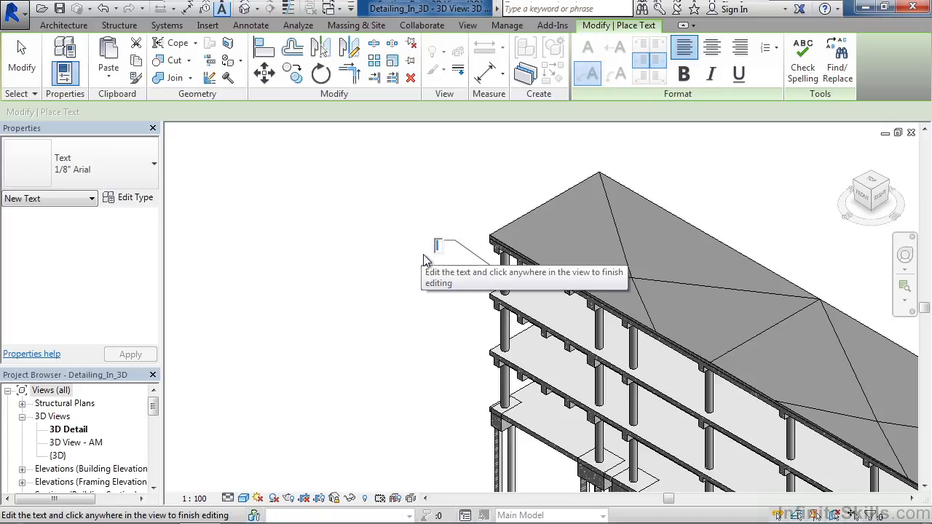
{"action": "type", "text": "COLUMN"}
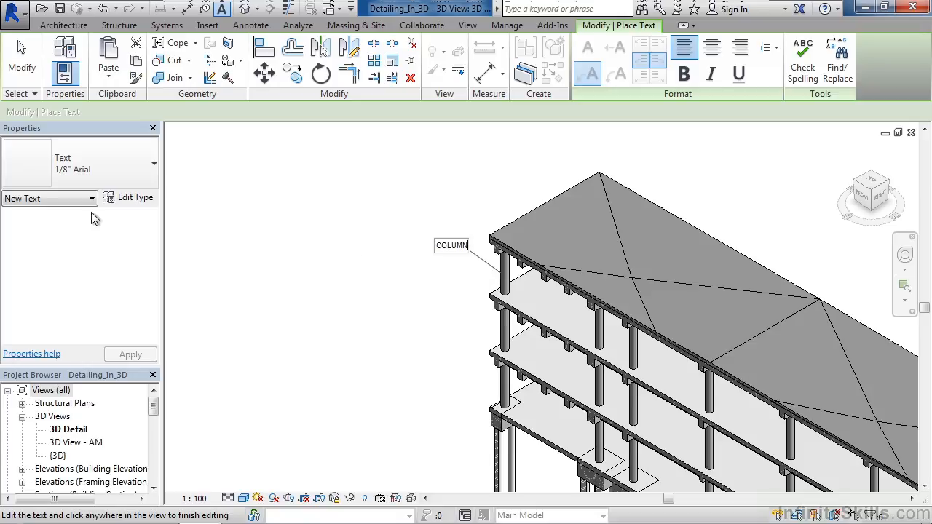
{"action": "left_click", "coordinate": [22, 58]}
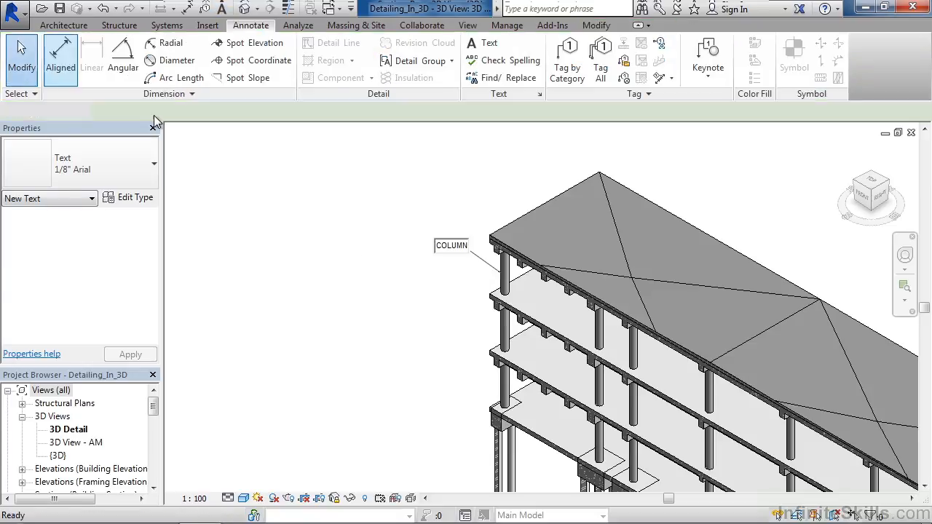
Step: Set the 3D Detail view's scale to 1:200
{"action": "scroll", "coordinate": [468, 304], "scroll_direction": "up", "scroll_amount": 1}
{"action": "scroll", "coordinate": [460, 300], "scroll_direction": "up", "scroll_amount": 1}
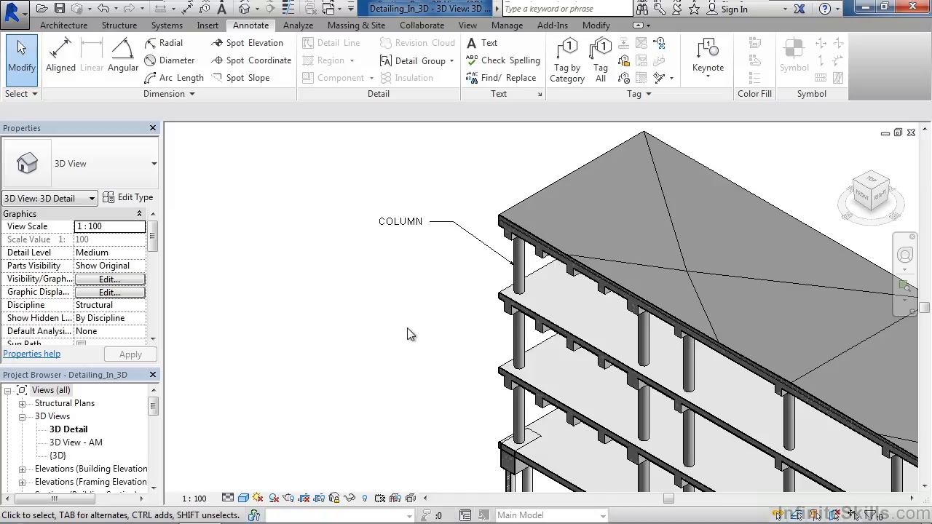
{"action": "left_click", "coordinate": [195, 499]}
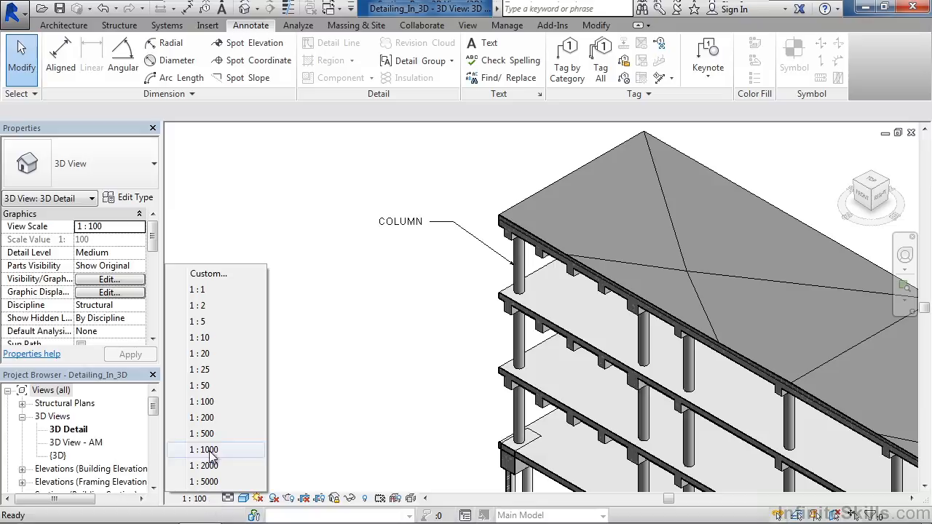
{"action": "left_click", "coordinate": [208, 419]}
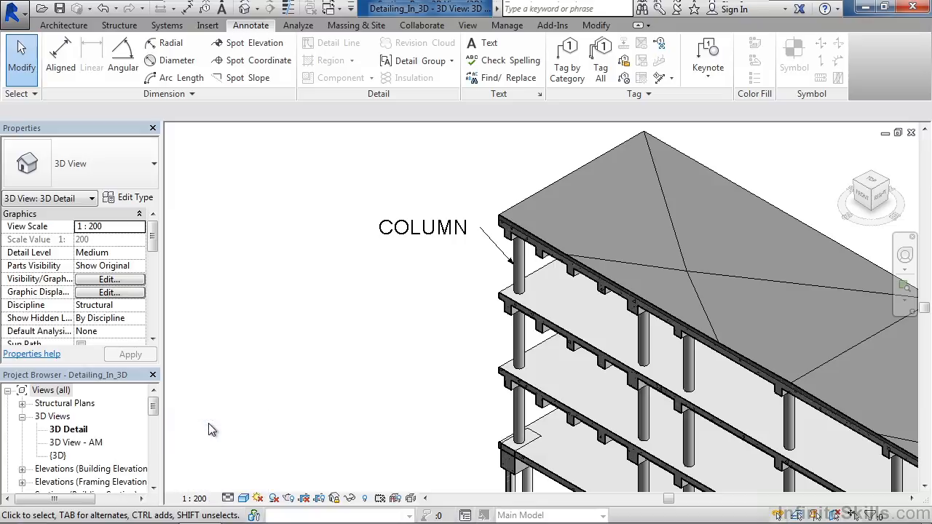
Step: Move the COLUMN note farther from the building and reposition its leader elbow so the first segment runs horizontally
{"action": "left_click", "coordinate": [422, 233]}
{"action": "left_click_drag", "start_coordinate": [373, 211], "coordinate": [293, 213]}
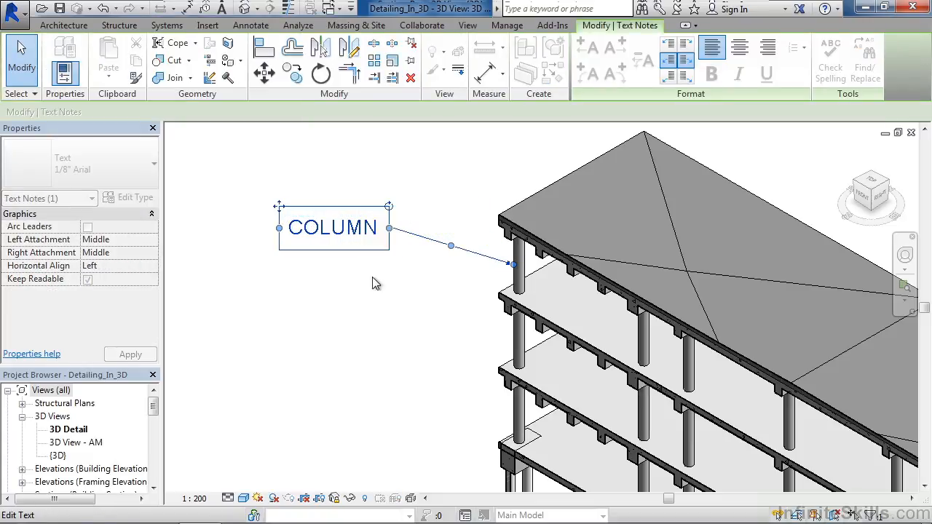
{"action": "left_click", "coordinate": [381, 293]}
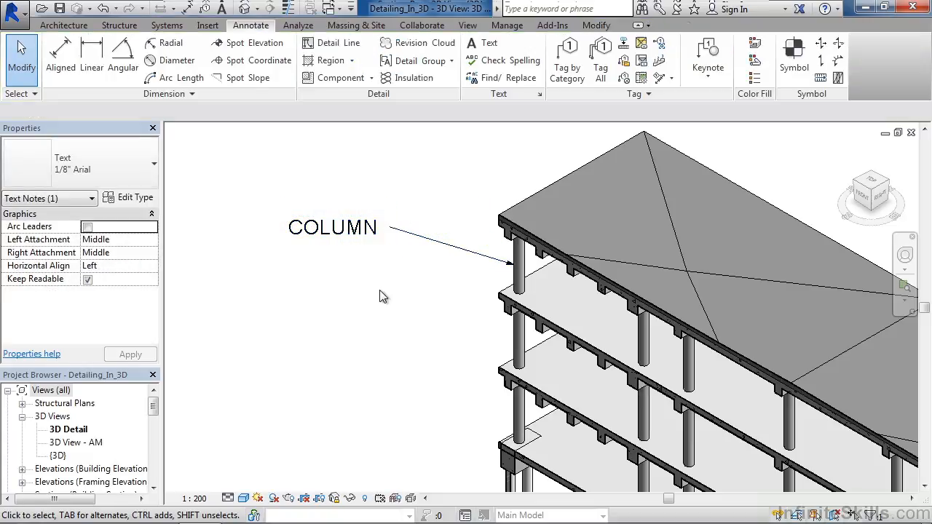
{"action": "left_click", "coordinate": [401, 233]}
{"action": "mouse_move", "coordinate": [451, 246]}
{"action": "left_mouse_down"}
{"action": "mouse_move", "coordinate": [460, 252]}
{"action": "mouse_move", "coordinate": [463, 232]}
{"action": "left_mouse_up"}
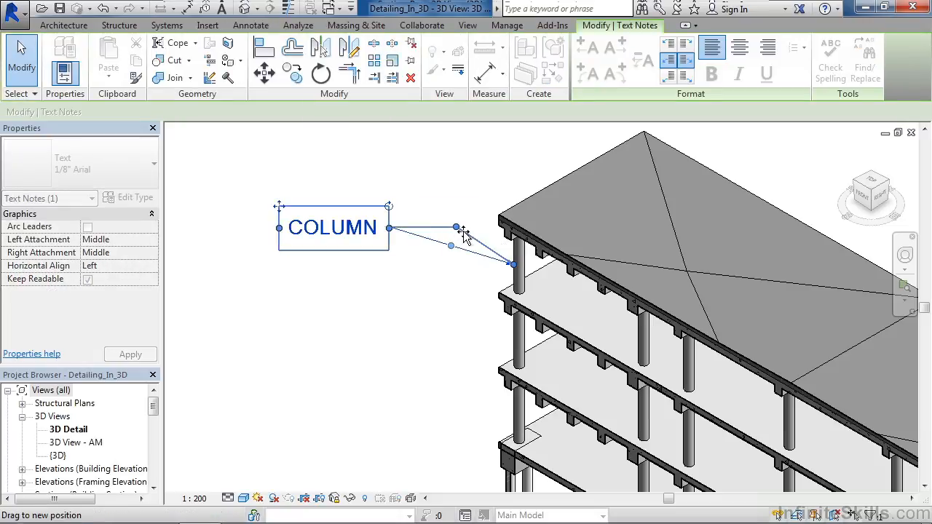
{"action": "left_click", "coordinate": [393, 314]}
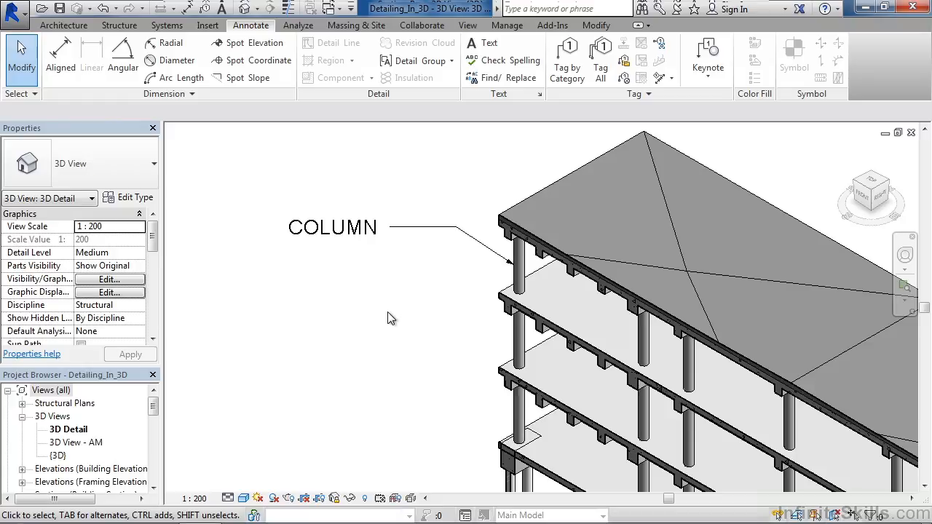
Step: Add the note "BEAM" with a one-segment horizontal leader pointing to the beam end at the building's near corner, two floors below the roof
{"action": "scroll", "coordinate": [382, 320], "scroll_direction": "down", "scroll_amount": 3}
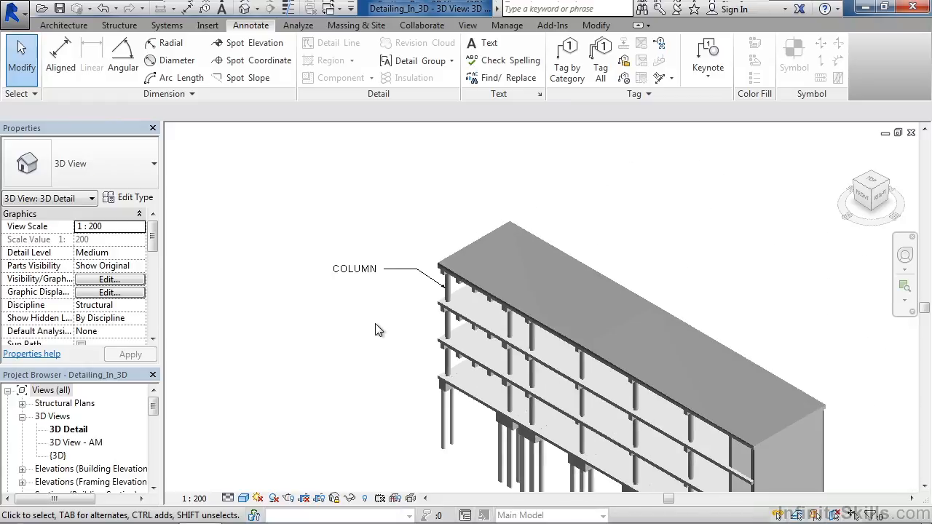
{"action": "middle_click_drag", "start_coordinate": [400, 343], "coordinate": [377, 278]}
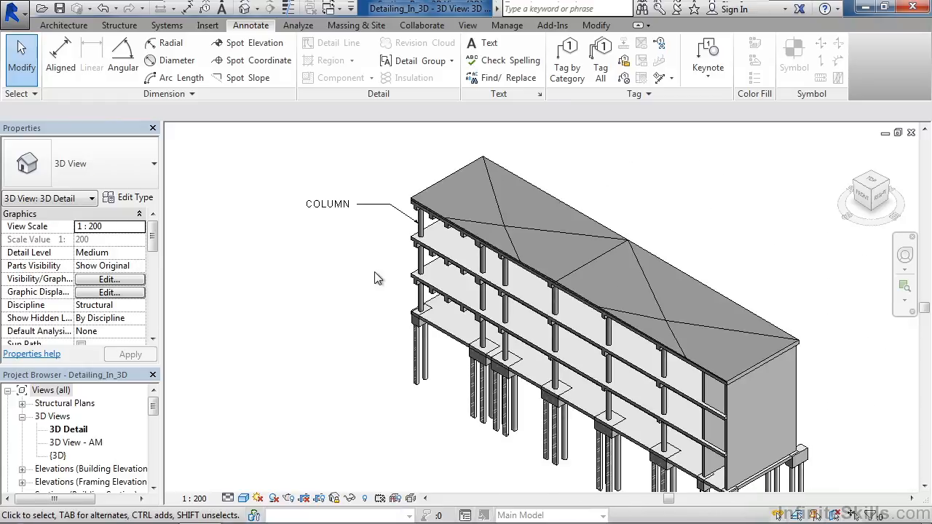
{"action": "left_click", "coordinate": [486, 43]}
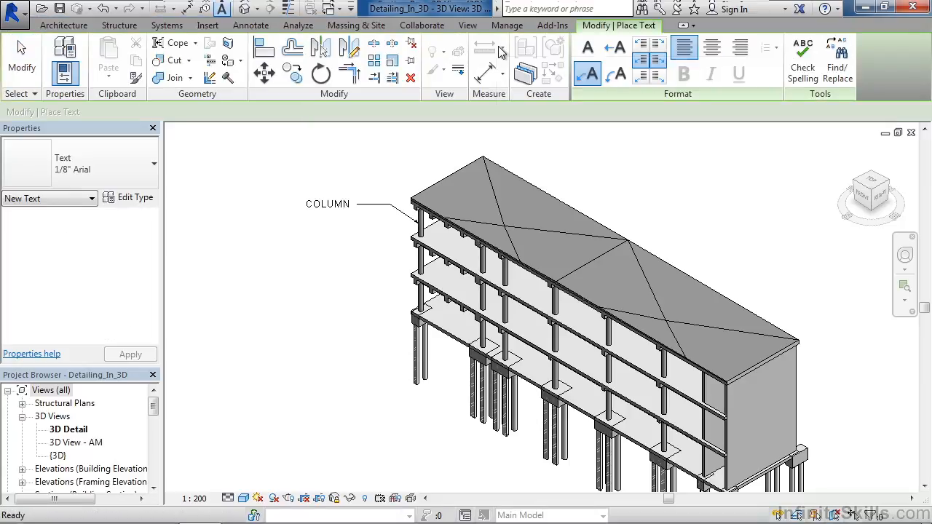
{"action": "left_click", "coordinate": [622, 57]}
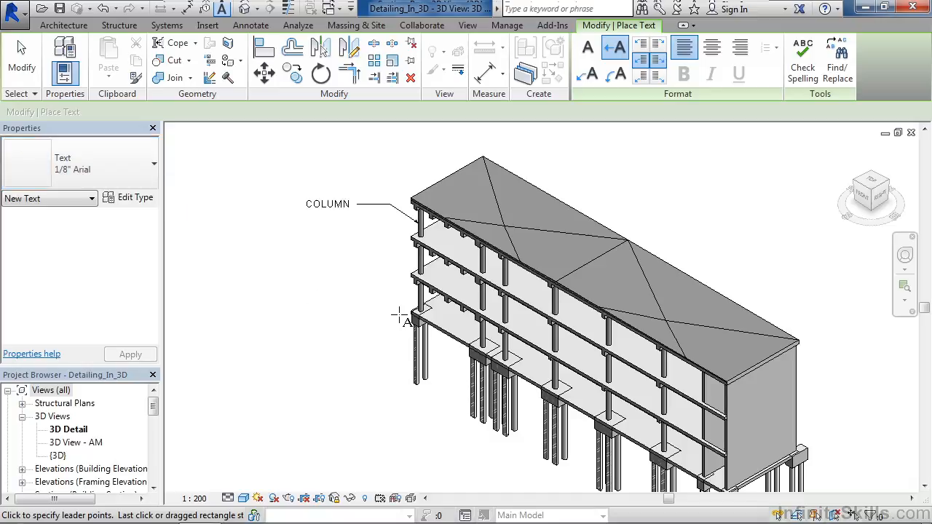
{"action": "scroll", "coordinate": [398, 315], "scroll_direction": "up", "scroll_amount": 3}
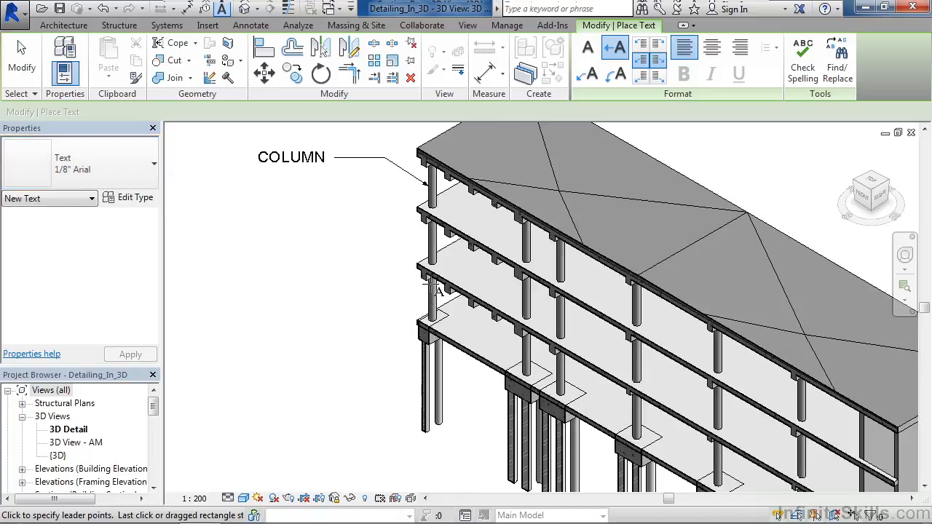
{"action": "left_click", "coordinate": [421, 276]}
{"action": "left_click", "coordinate": [336, 275]}
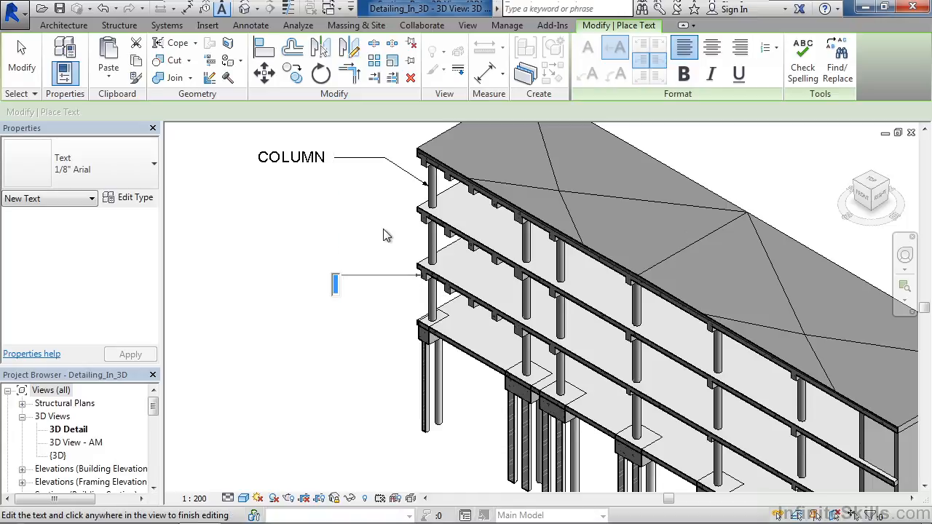
{"action": "type", "text": "BEAM"}
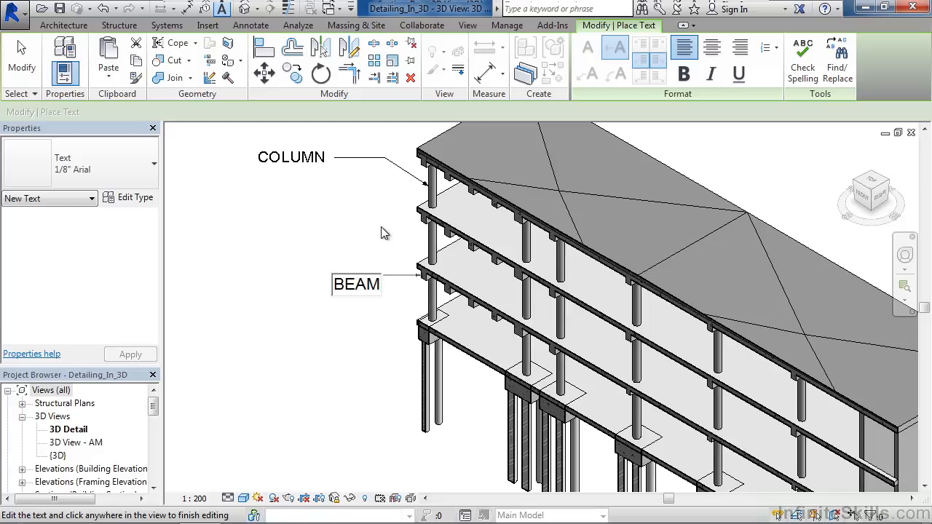
{"action": "left_click", "coordinate": [22, 58]}
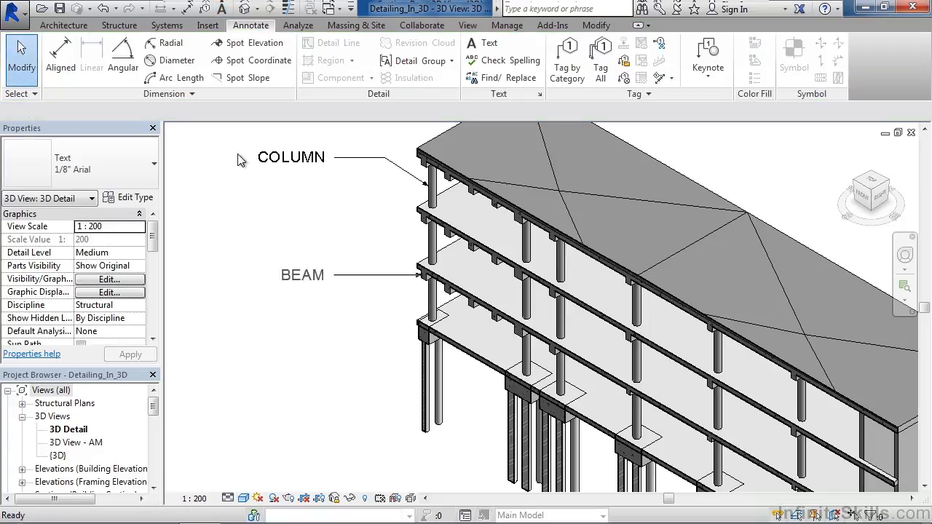
Step: Place an aligned dimension across the end wall's width between its two vertical edges, offset outward from the wall base
{"action": "scroll", "coordinate": [375, 252], "scroll_direction": "down", "scroll_amount": 1}
{"action": "scroll", "coordinate": [375, 253], "scroll_direction": "down", "scroll_amount": 2}
{"action": "middle_click_drag", "start_coordinate": [800, 310], "coordinate": [745, 326]}
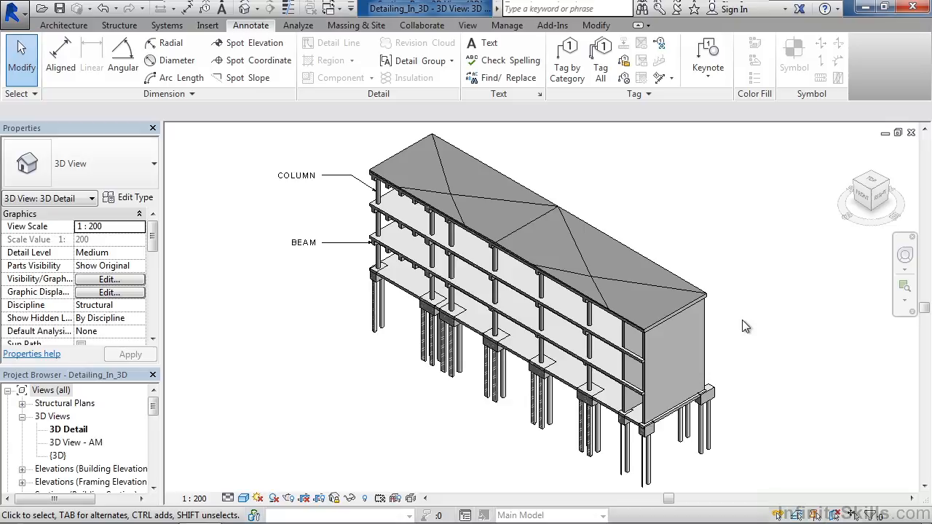
{"action": "middle_click_drag", "start_coordinate": [737, 301], "coordinate": [710, 284]}
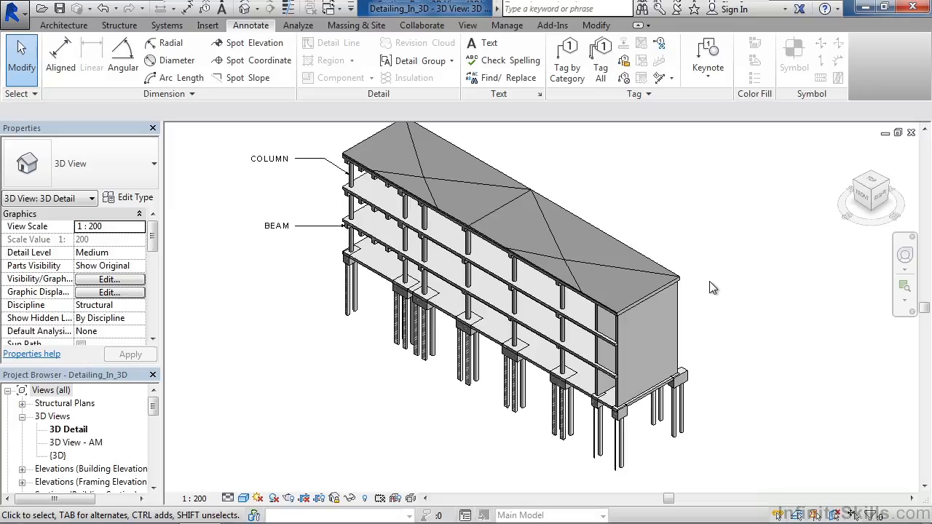
{"action": "middle_click_drag", "start_coordinate": [735, 392], "coordinate": [662, 327]}
{"action": "scroll", "coordinate": [588, 347], "scroll_direction": "up", "scroll_amount": 3}
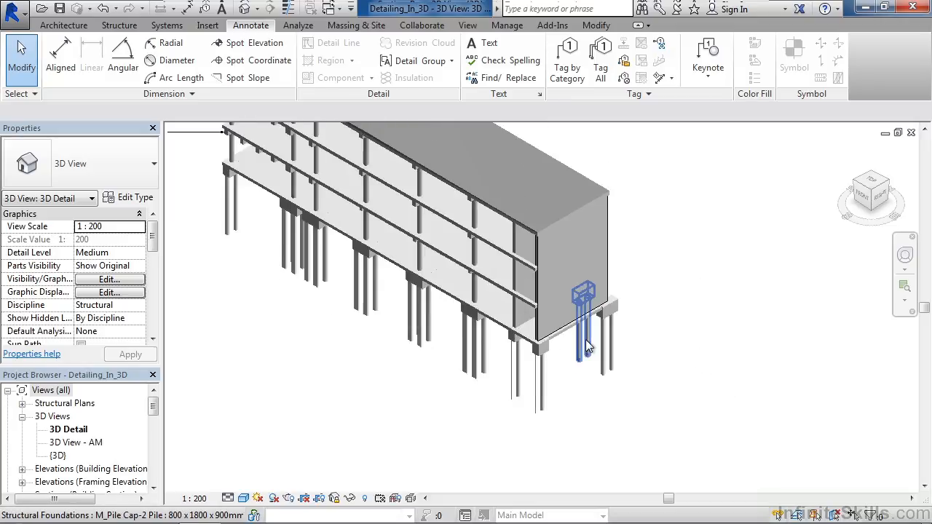
{"action": "scroll", "coordinate": [588, 347], "scroll_direction": "up", "scroll_amount": 1}
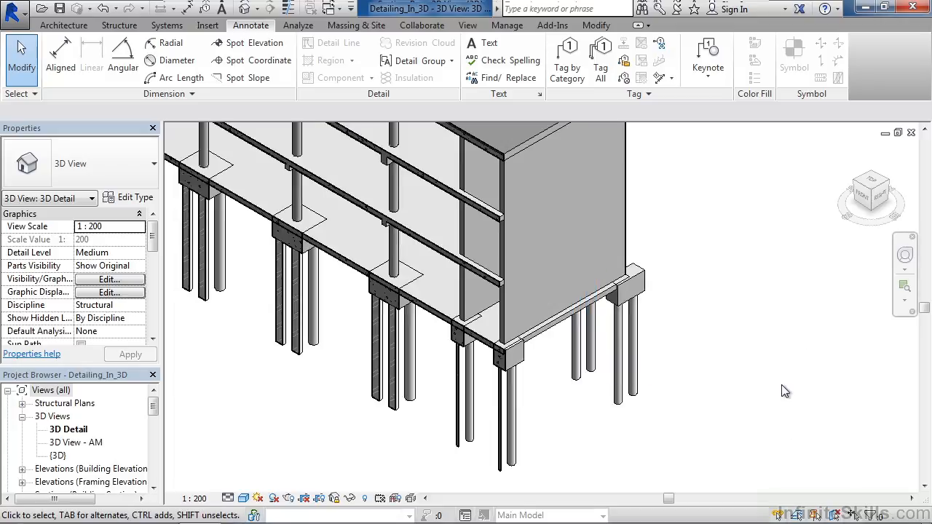
{"action": "left_click", "coordinate": [373, 284]}
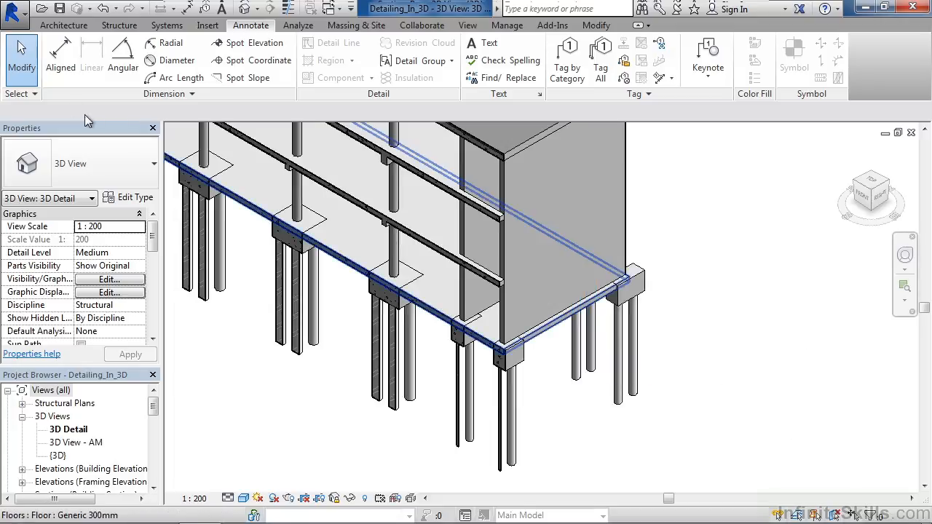
{"action": "left_click", "coordinate": [63, 73]}
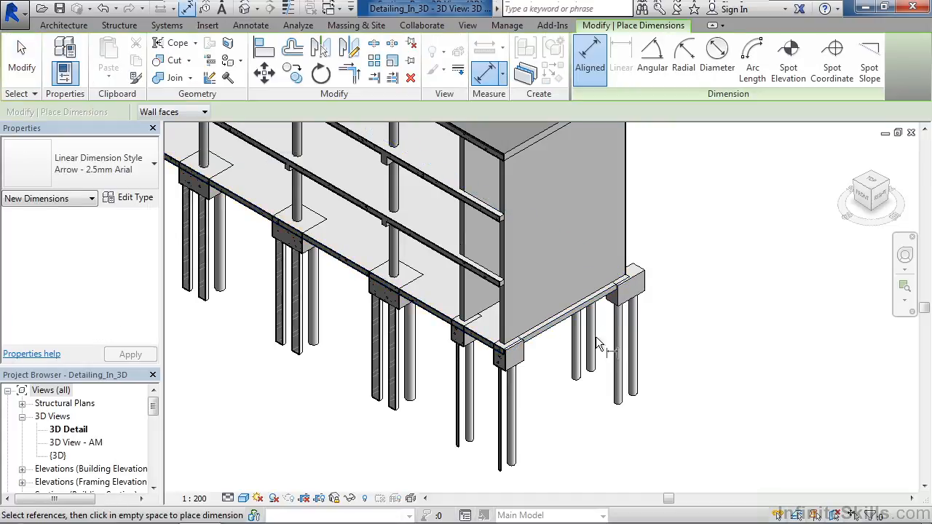
{"action": "left_click", "coordinate": [504, 342]}
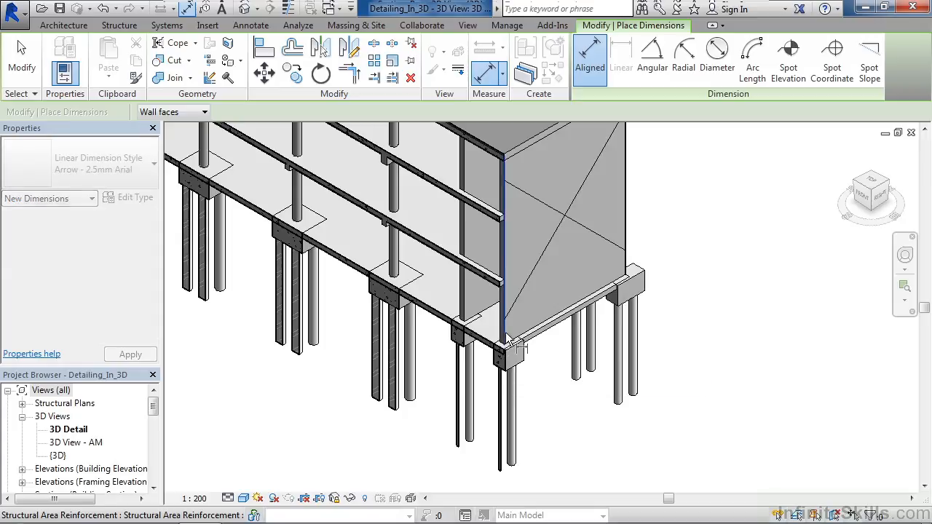
{"action": "left_click", "coordinate": [627, 272]}
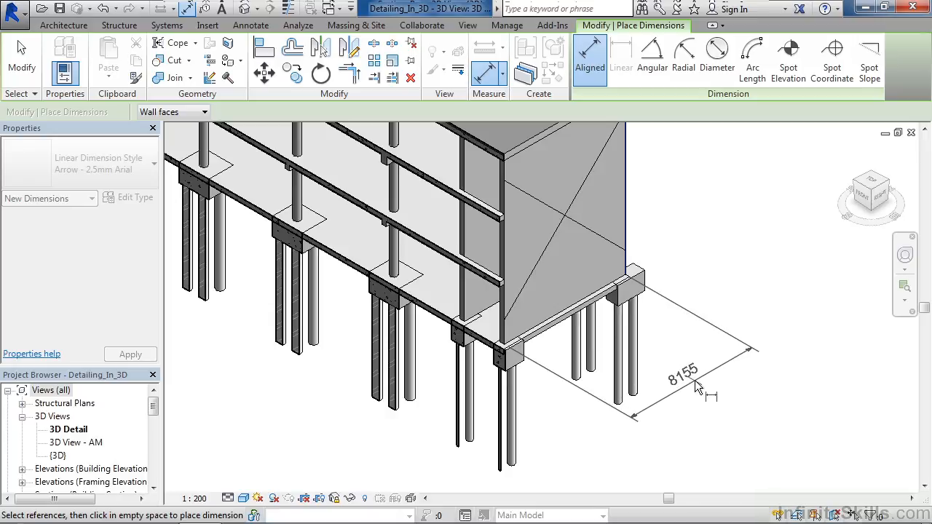
{"action": "left_click", "coordinate": [694, 380]}
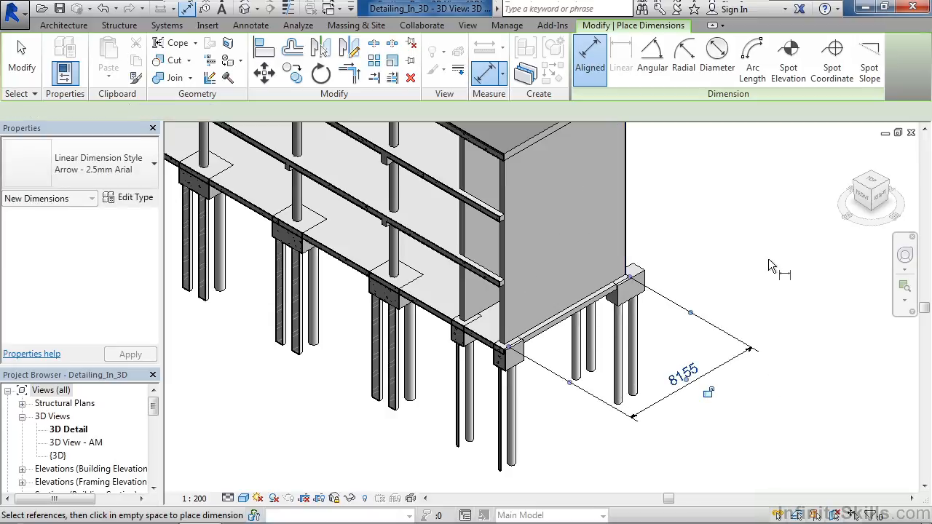
{"action": "middle_click_drag", "start_coordinate": [771, 287], "coordinate": [744, 298]}
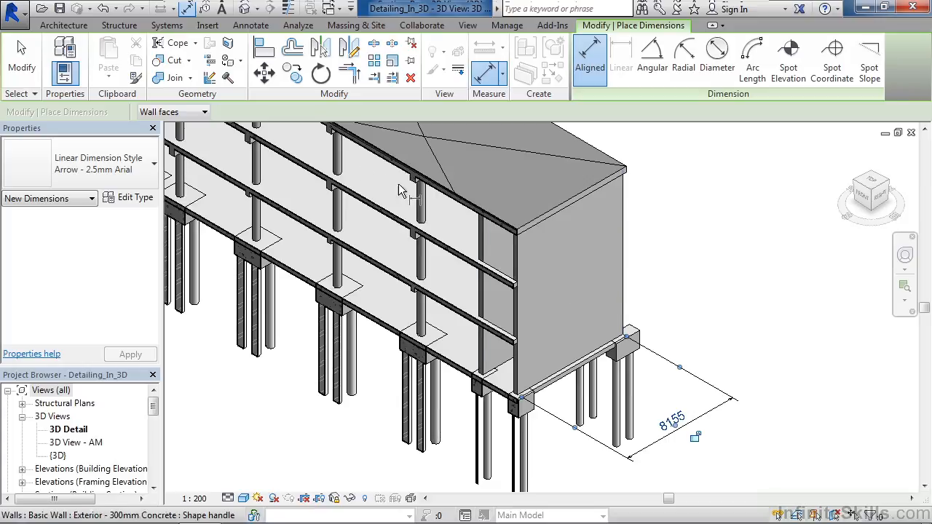
{"action": "left_click", "coordinate": [23, 80]}
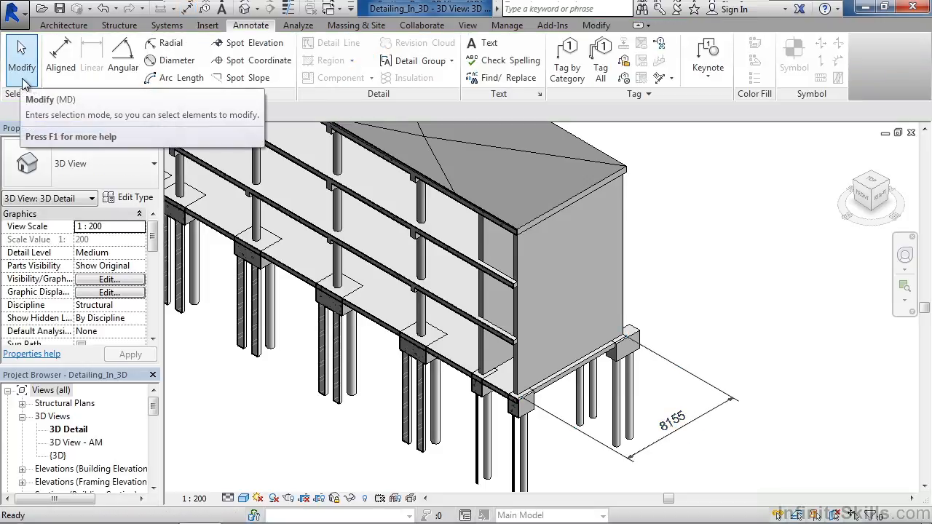
Step: Set the work plane by picking the face of the 300mm concrete exterior wall at the building's end
{"action": "left_click", "coordinate": [119, 25]}
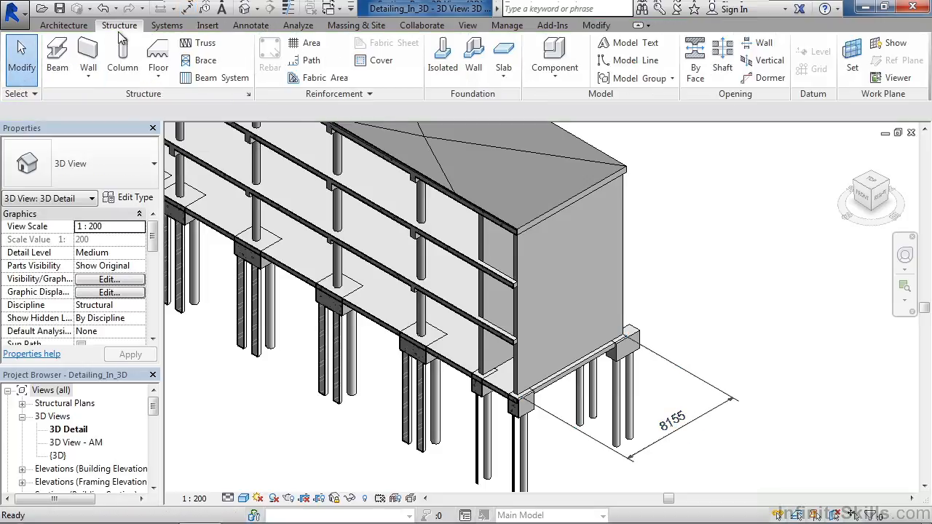
{"action": "left_click", "coordinate": [857, 74]}
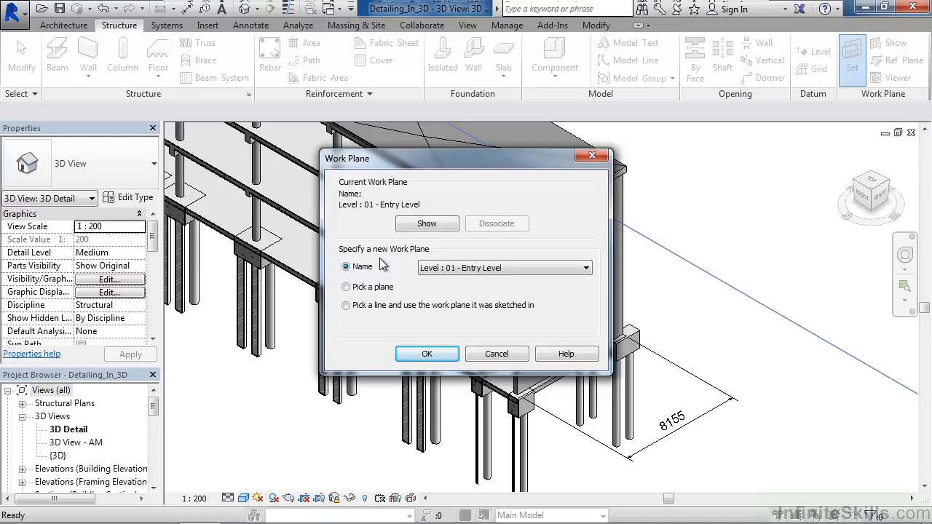
{"action": "left_click", "coordinate": [482, 267]}
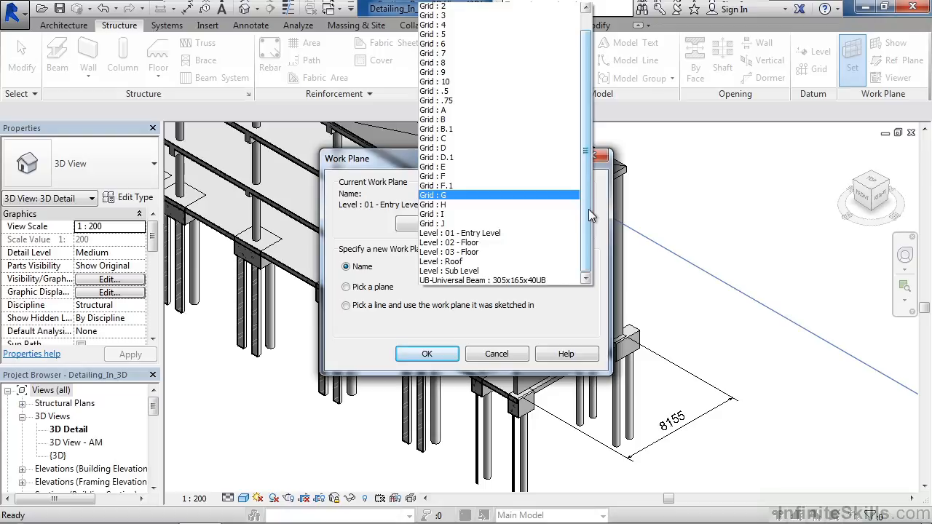
{"action": "left_click_drag", "start_coordinate": [588, 209], "coordinate": [588, 183]}
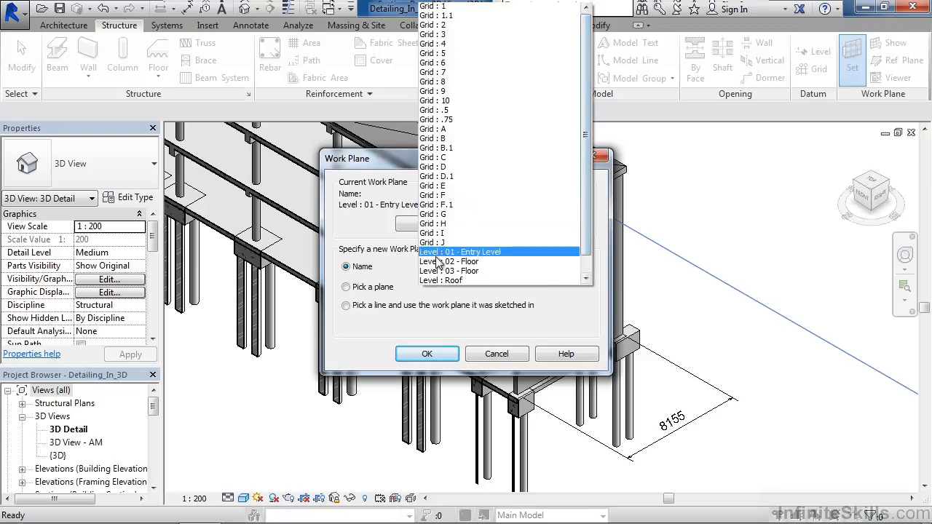
{"action": "left_click", "coordinate": [399, 290]}
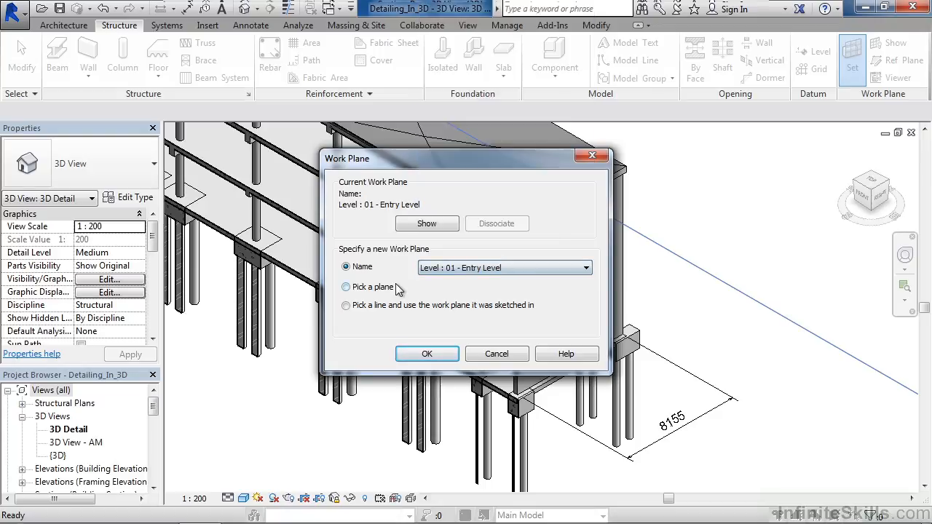
{"action": "left_click", "coordinate": [349, 289]}
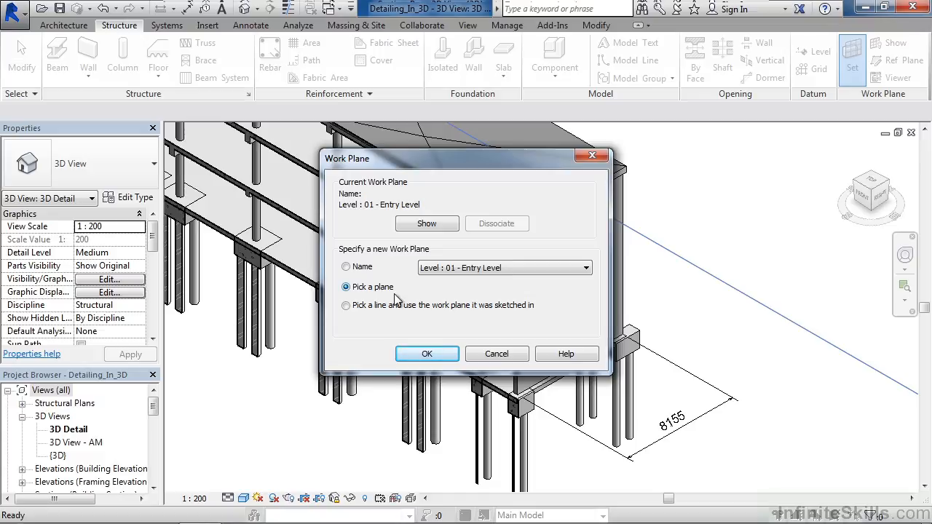
{"action": "left_click", "coordinate": [427, 353]}
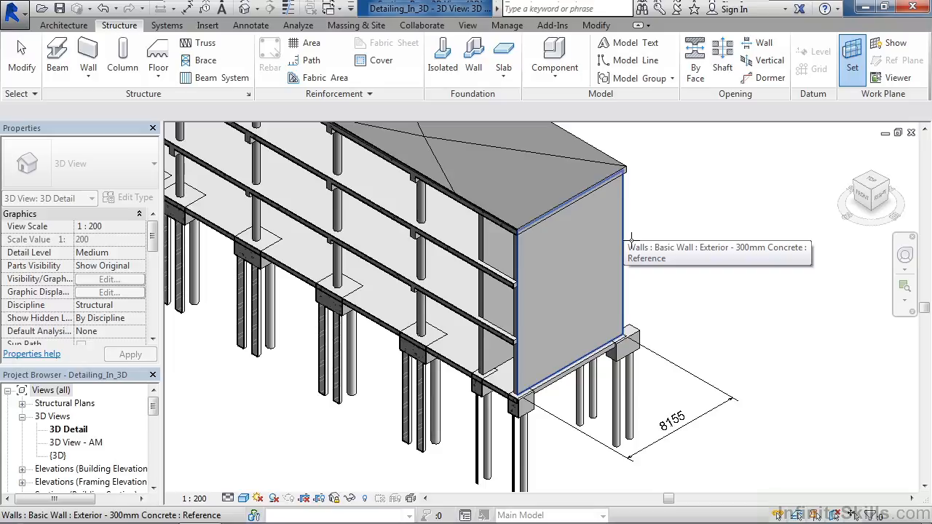
{"action": "left_click", "coordinate": [630, 240]}
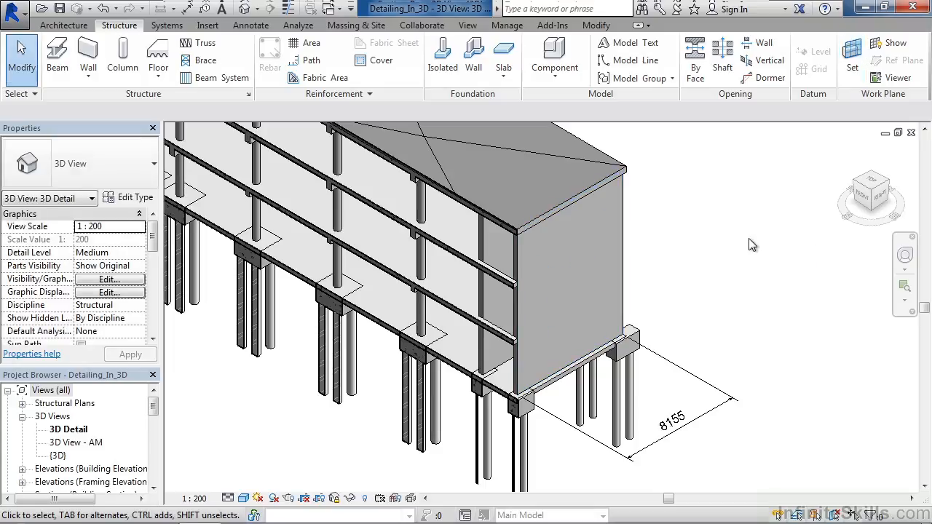
Step: Place a vertical aligned dimension beside the end wall, from its base edge to the roof's top edge
{"action": "middle_click_drag", "start_coordinate": [741, 232], "coordinate": [731, 262]}
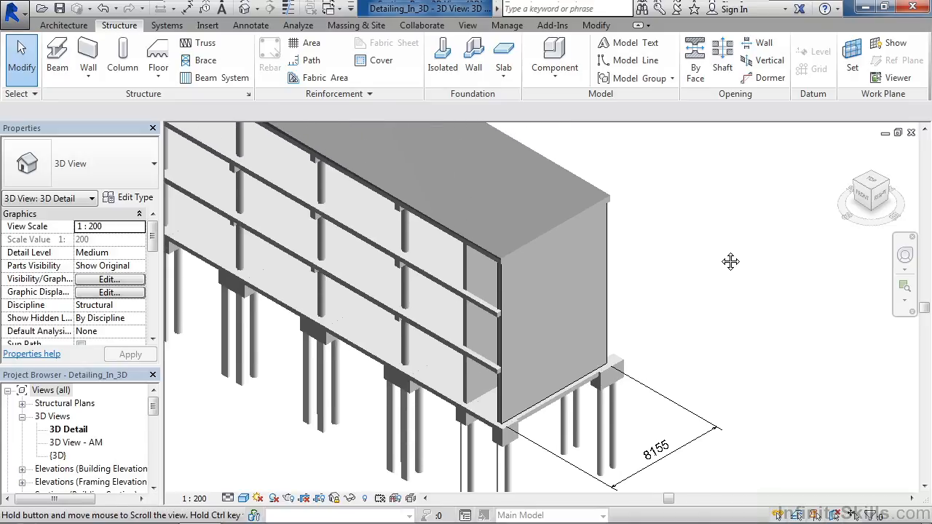
{"action": "left_click", "coordinate": [251, 27]}
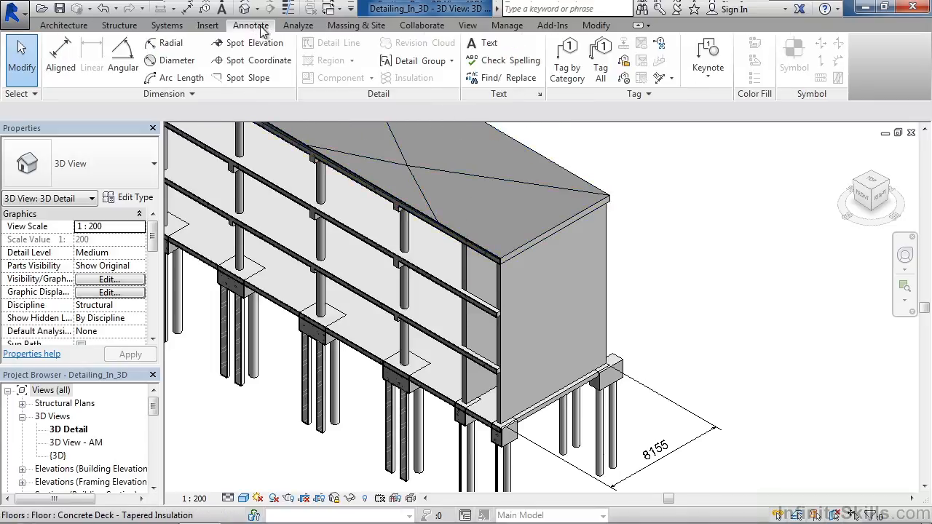
{"action": "left_click", "coordinate": [63, 58]}
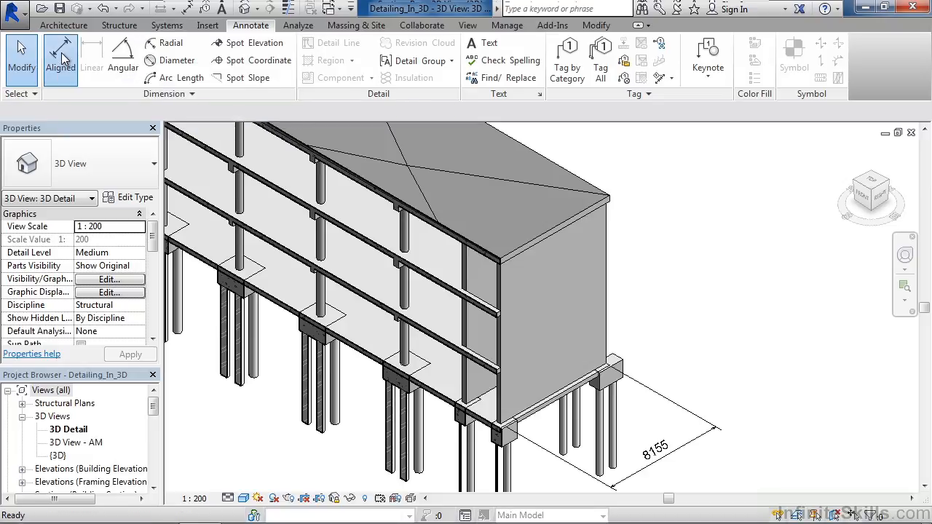
{"action": "left_click", "coordinate": [591, 374]}
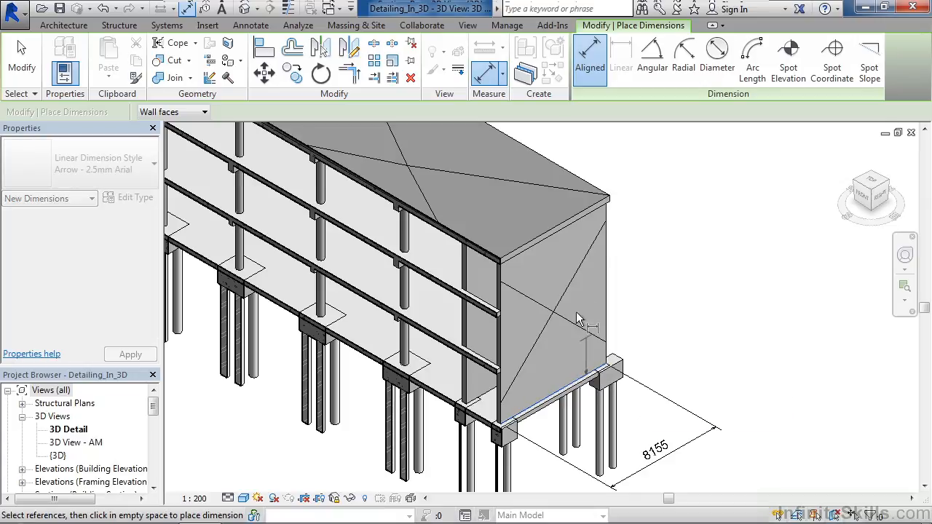
{"action": "left_click", "coordinate": [566, 223]}
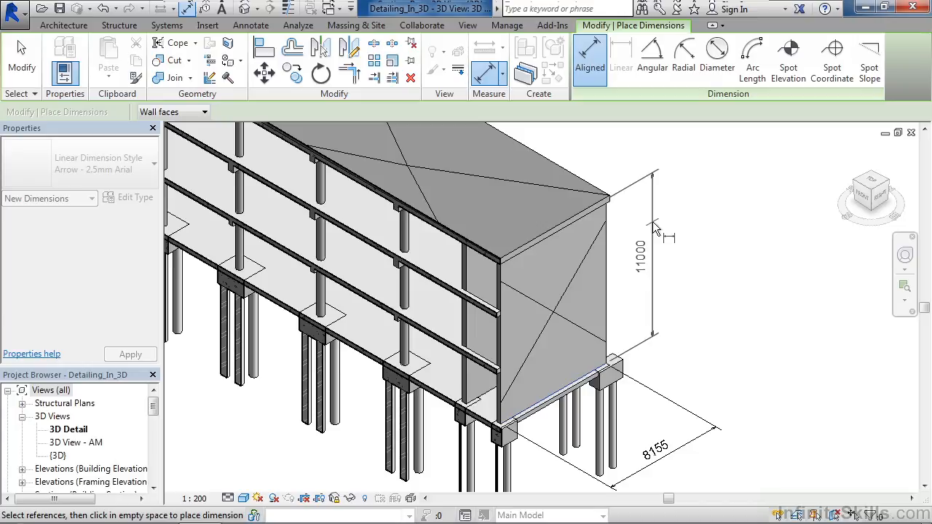
{"action": "left_click", "coordinate": [654, 226]}
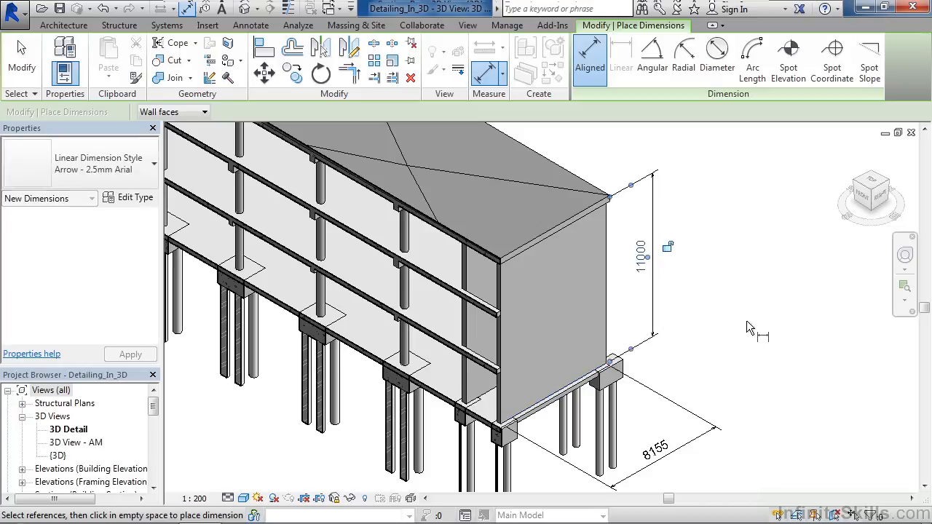
{"action": "scroll", "coordinate": [745, 310], "scroll_direction": "down", "scroll_amount": 4}
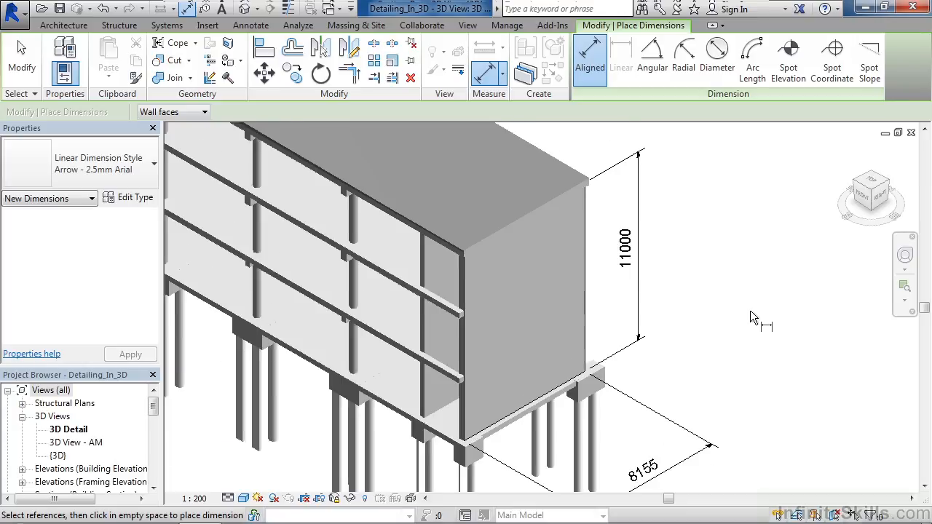
{"action": "scroll", "coordinate": [753, 308], "scroll_direction": "down", "scroll_amount": 1}
{"action": "key", "text": "Escape"}
{"action": "key", "text": "Escape"}
{"action": "middle_click_drag", "start_coordinate": [308, 185], "coordinate": [281, 225]}
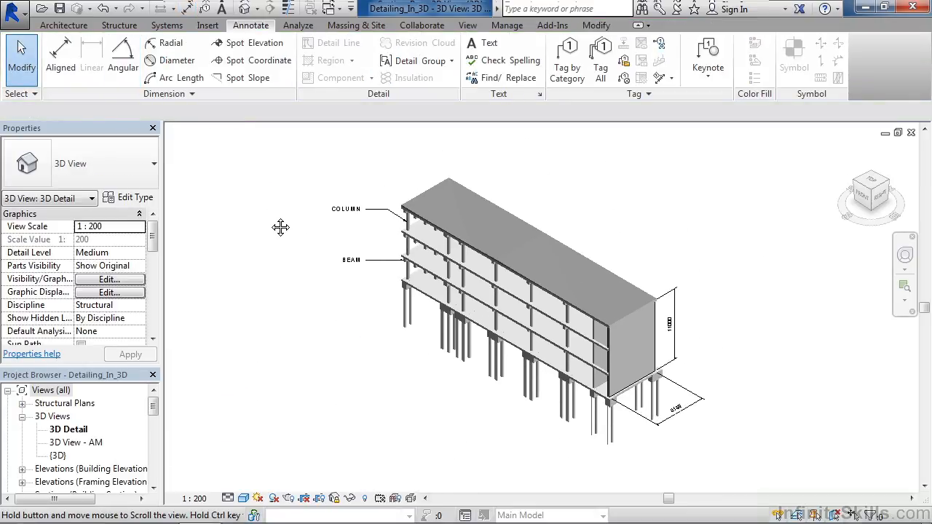